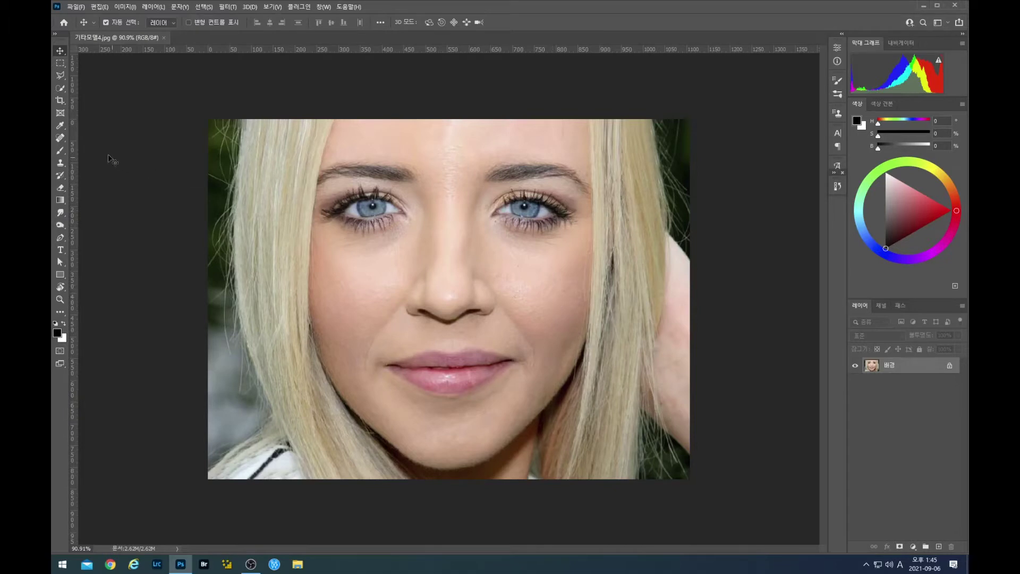
Retouch the small blemishes on the cheek beside the nose with the Spot Healing Brush.
click(62, 139)
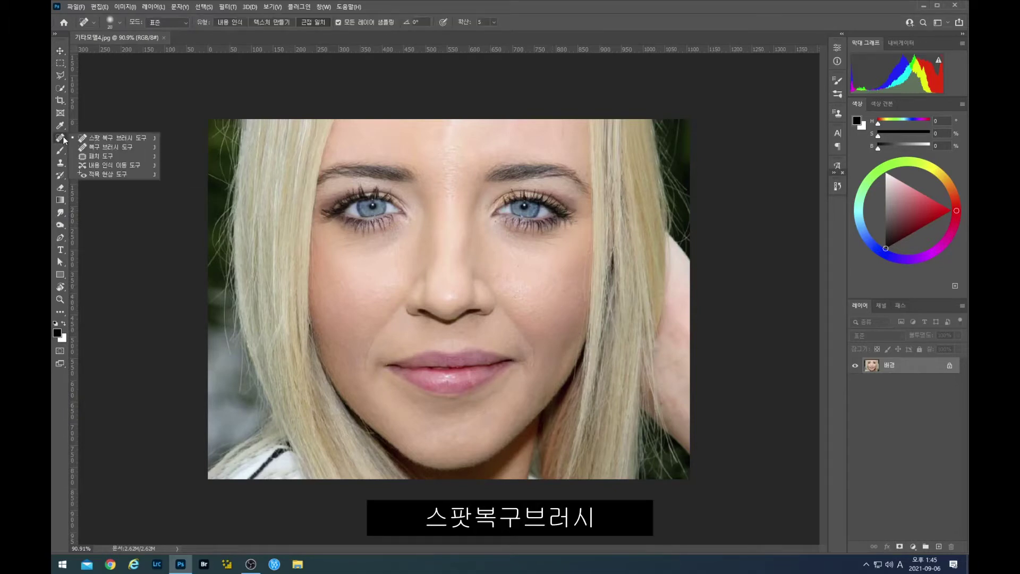
click(111, 137)
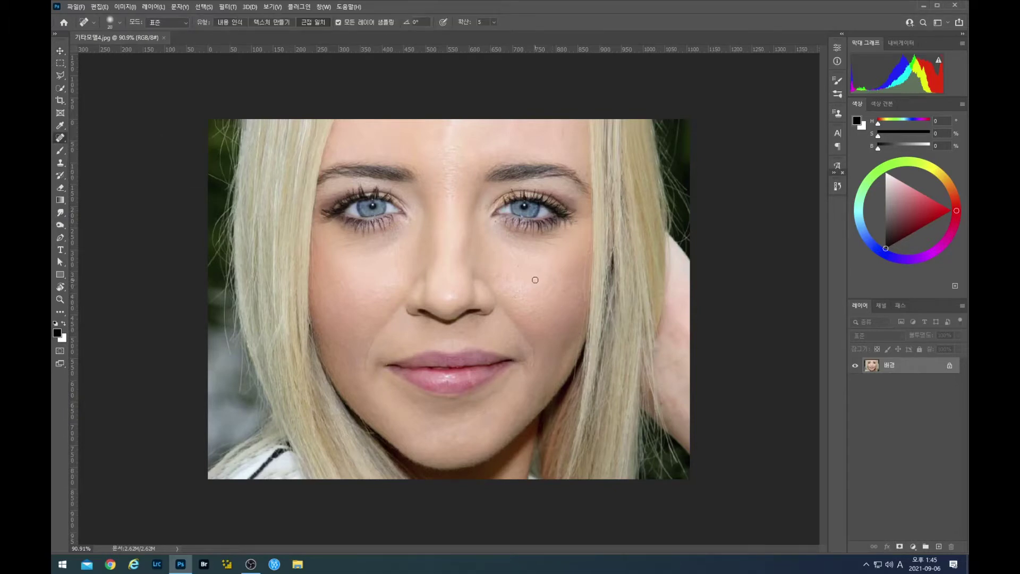
click(515, 258)
click(502, 255)
Open the Liquify filter, enlarge both eyes with the Bloat tool at brush size 200, and compare the result with the original.
click(231, 8)
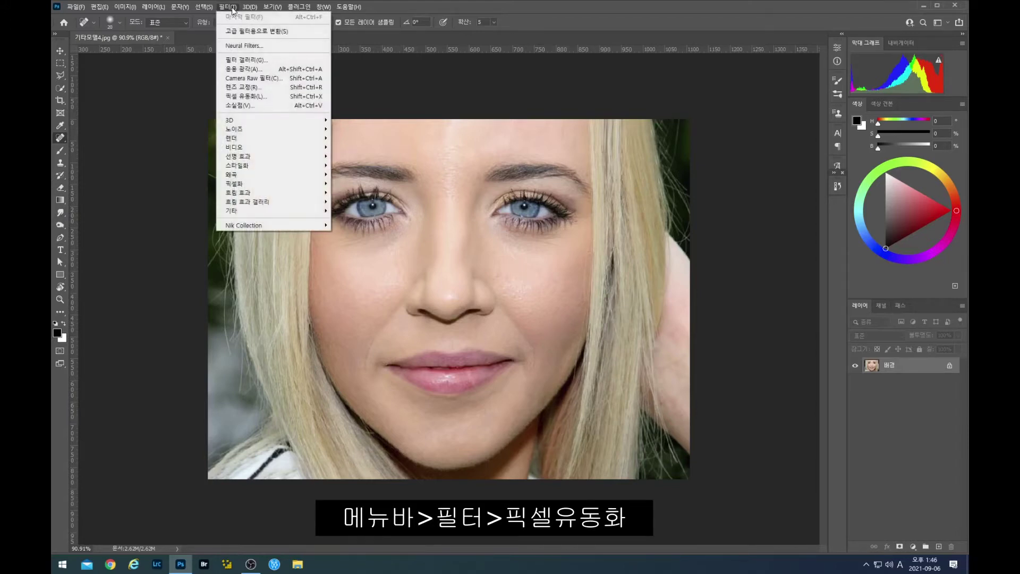
click(265, 97)
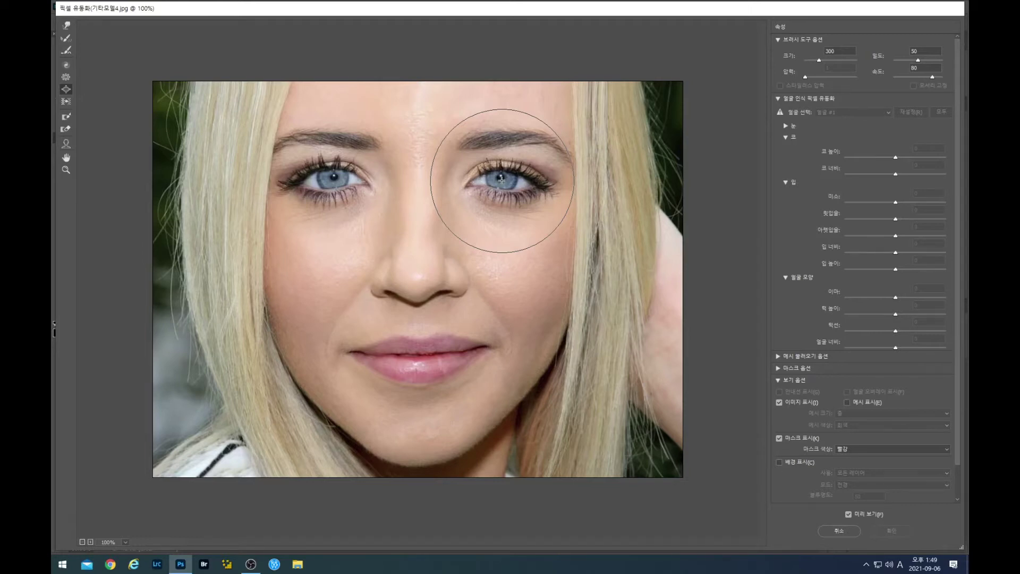
key(bracketleft)
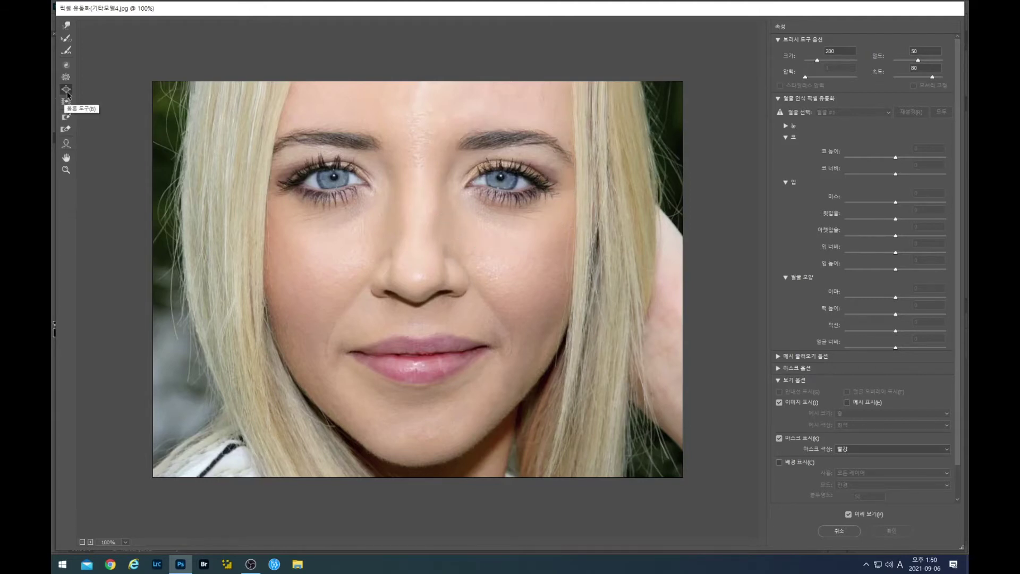
click(66, 89)
click(500, 180)
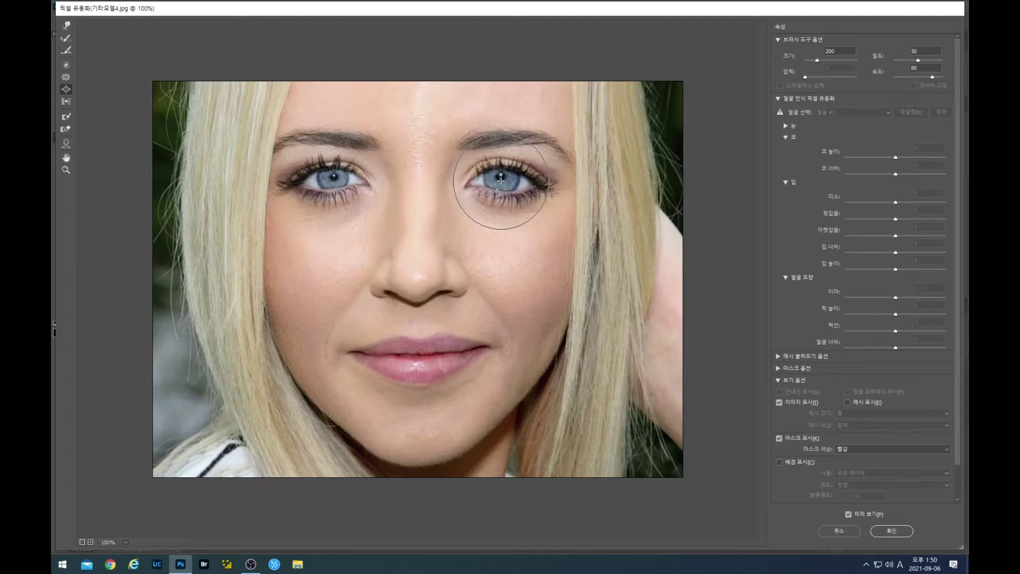
click(500, 180)
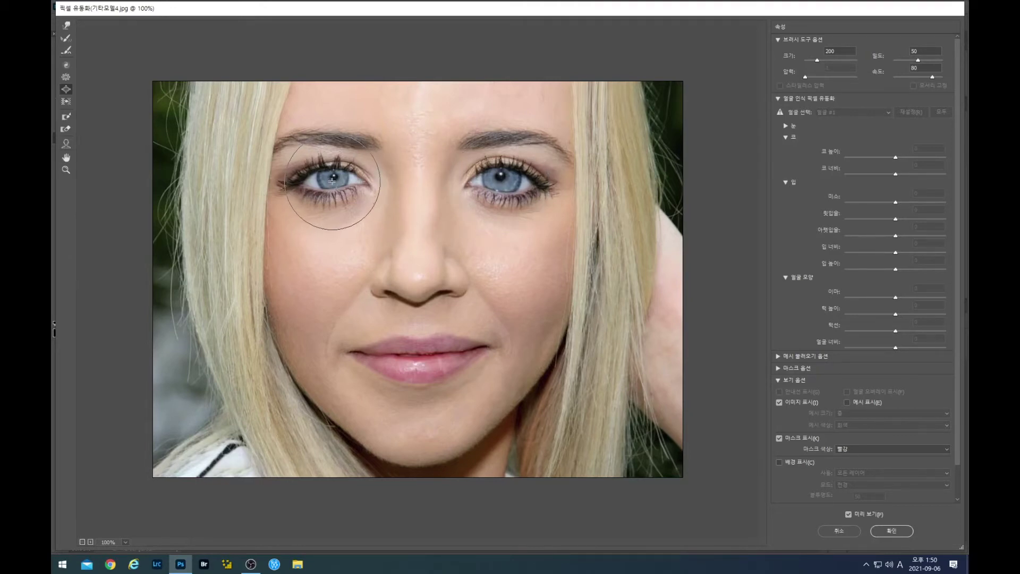
drag(332, 181, 333, 183)
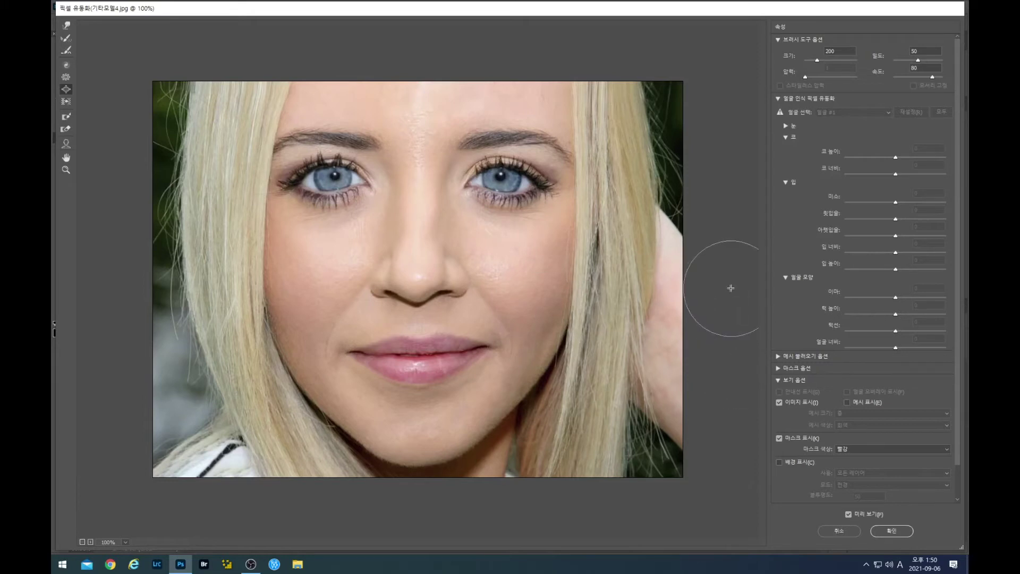
click(848, 514)
click(848, 514)
click(848, 515)
click(848, 514)
Nudge the outer eye corner slightly upward with the Forward Warp tool at brush size 300 and compare with the original.
click(67, 28)
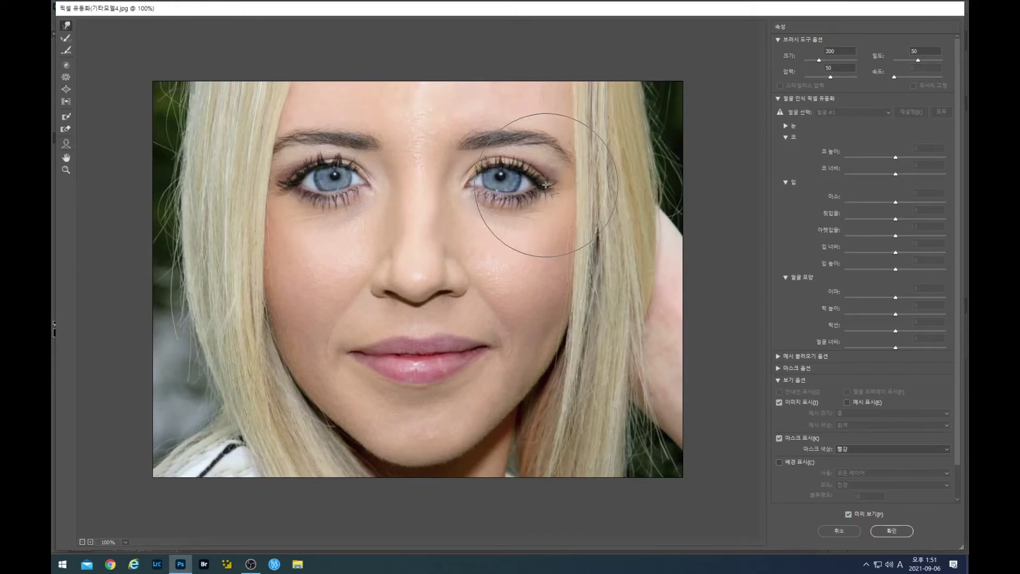
drag(545, 184, 547, 181)
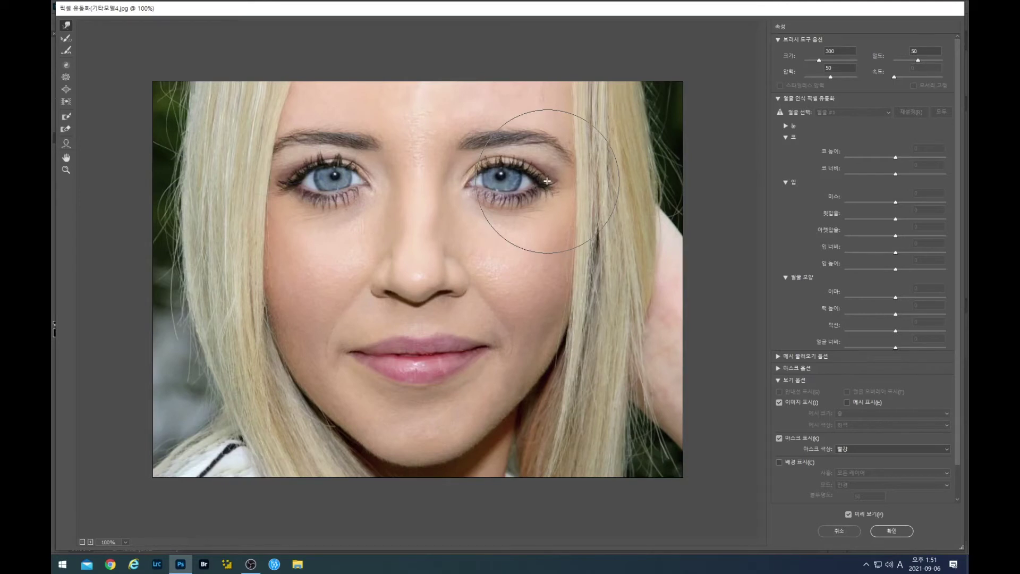
key(ctrl+z)
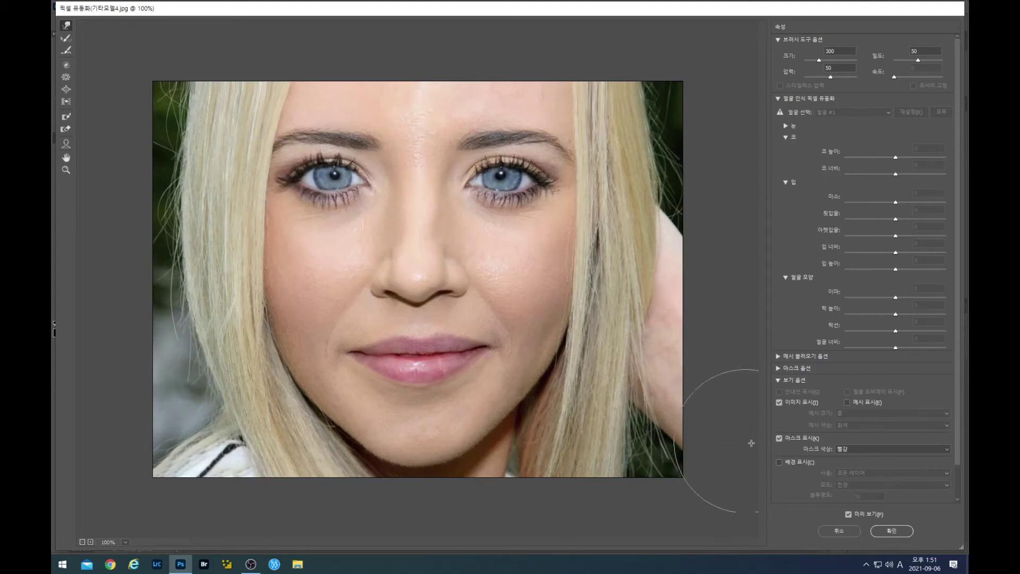
click(847, 515)
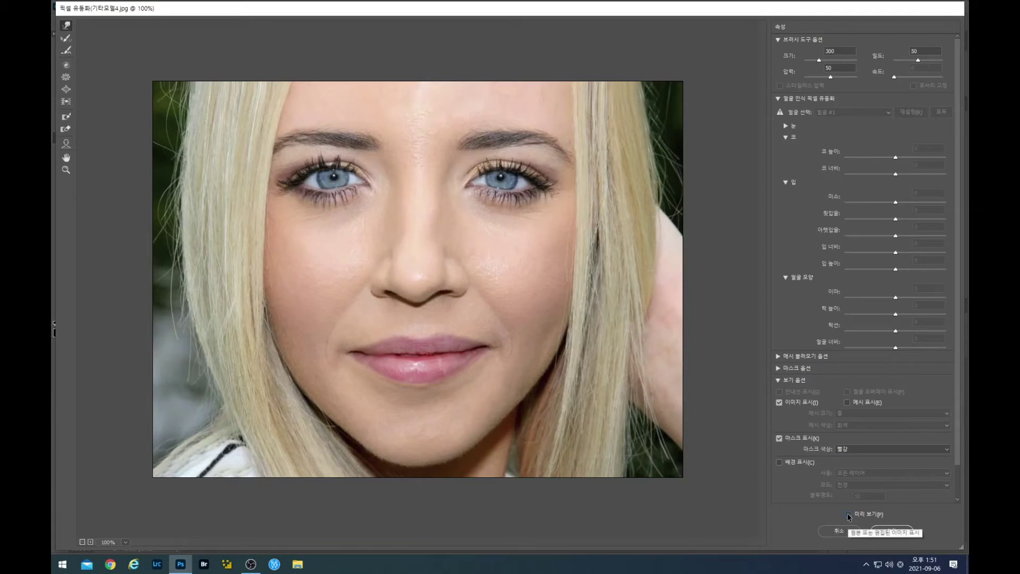
click(848, 515)
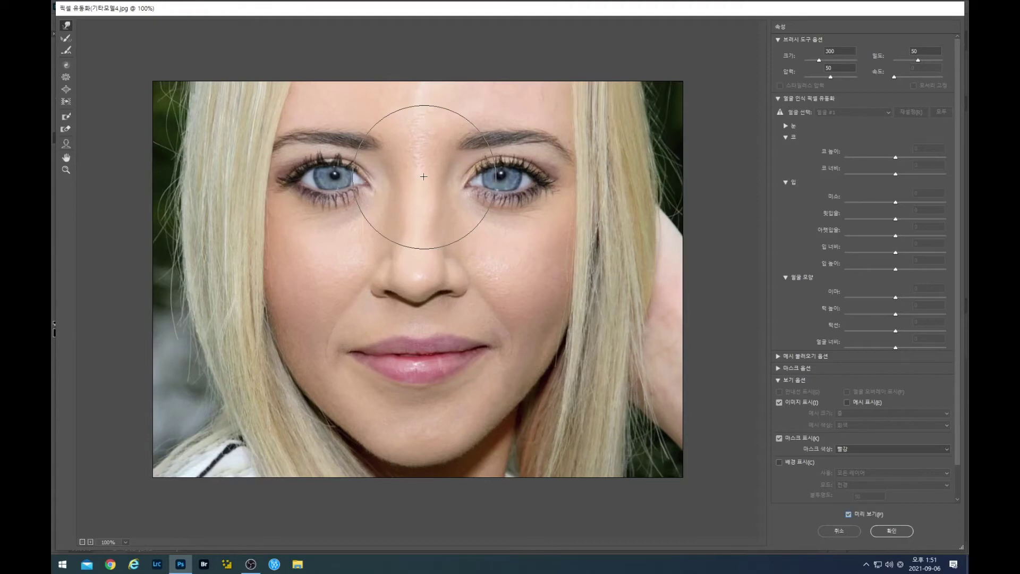
Shrink the nose tip with the Pucker tool at brush size 300 and compare the result with the original.
click(66, 78)
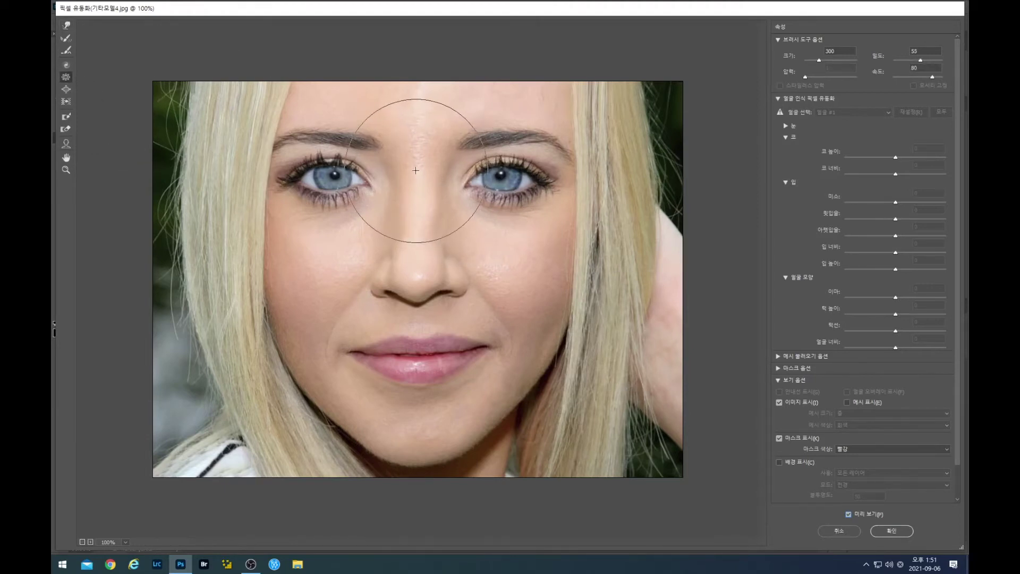
key(bracketleft)
key(bracketleft)
key(bracketleft)
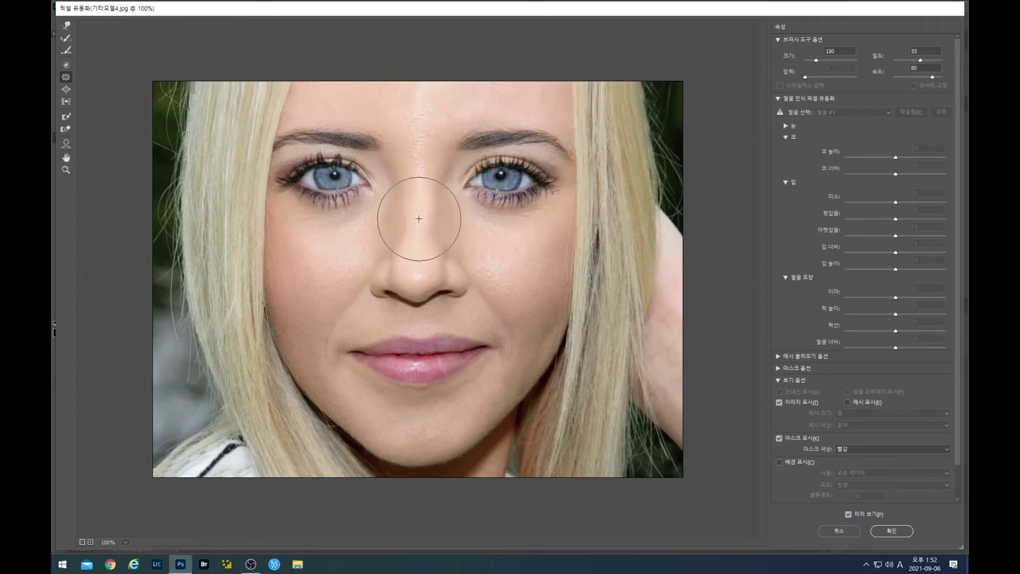
key(bracketright)
key(bracketright)
key(bracketright)
key(bracketright)
key(bracketright)
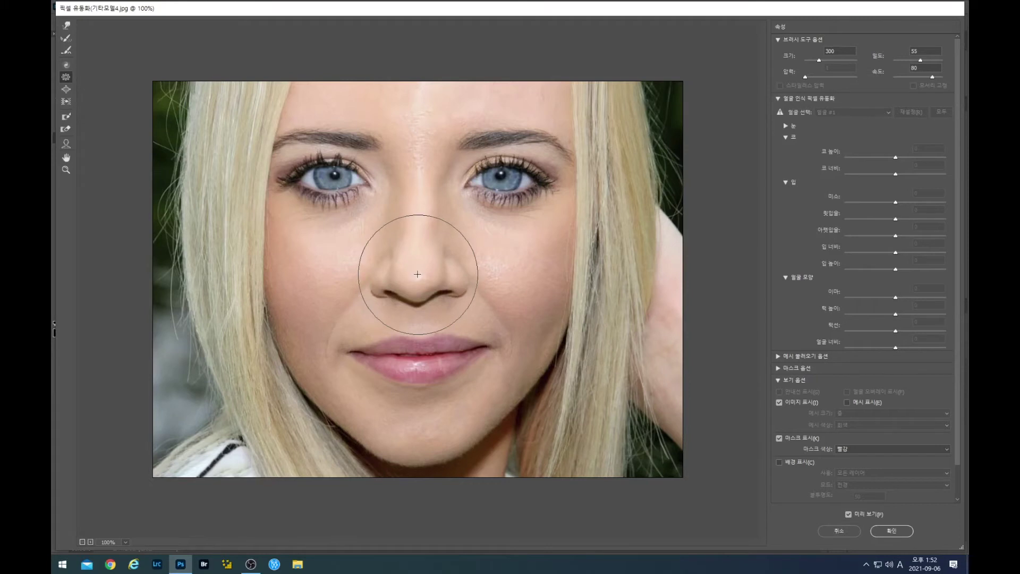
click(417, 274)
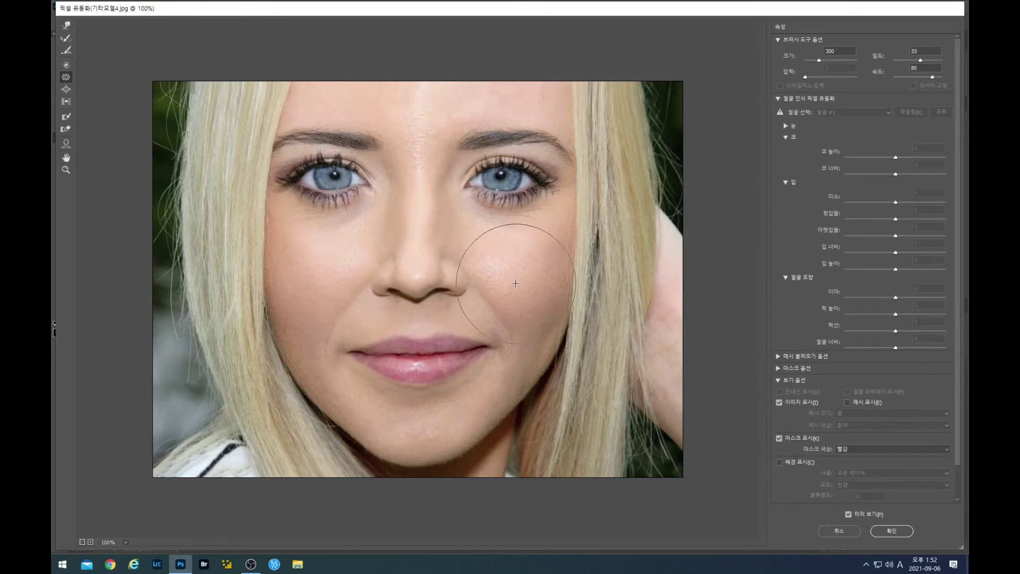
click(848, 514)
click(848, 514)
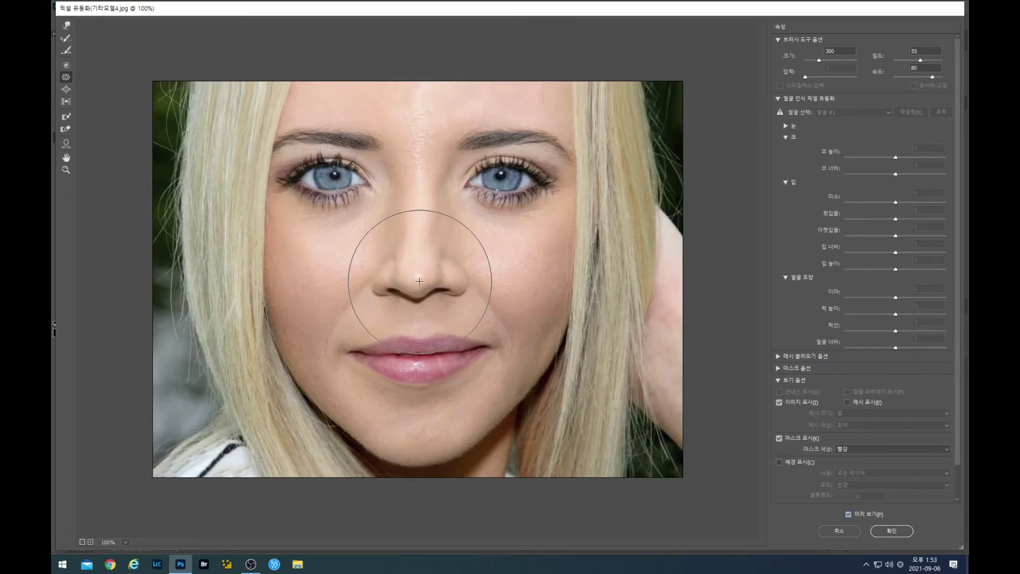
Lift the corners of the mouth with the Forward Warp tool at brush size 300 and compare before and after.
click(66, 27)
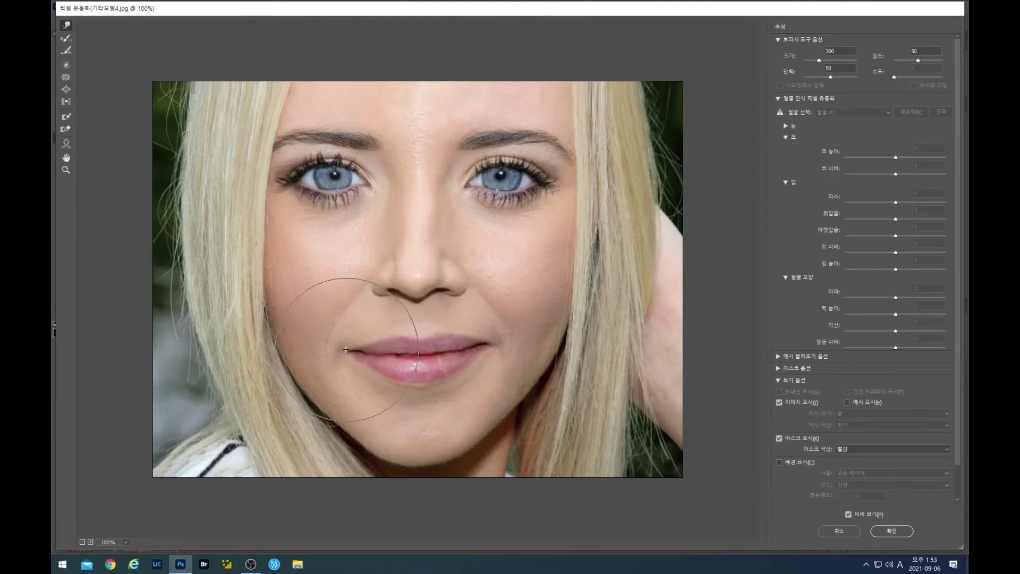
drag(346, 351, 345, 340)
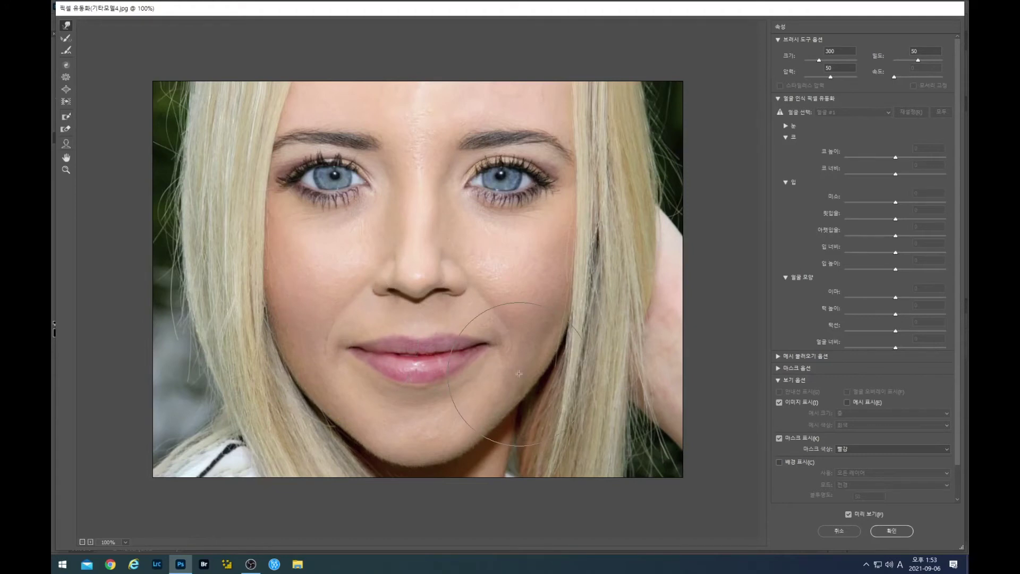
click(848, 515)
click(848, 514)
click(847, 514)
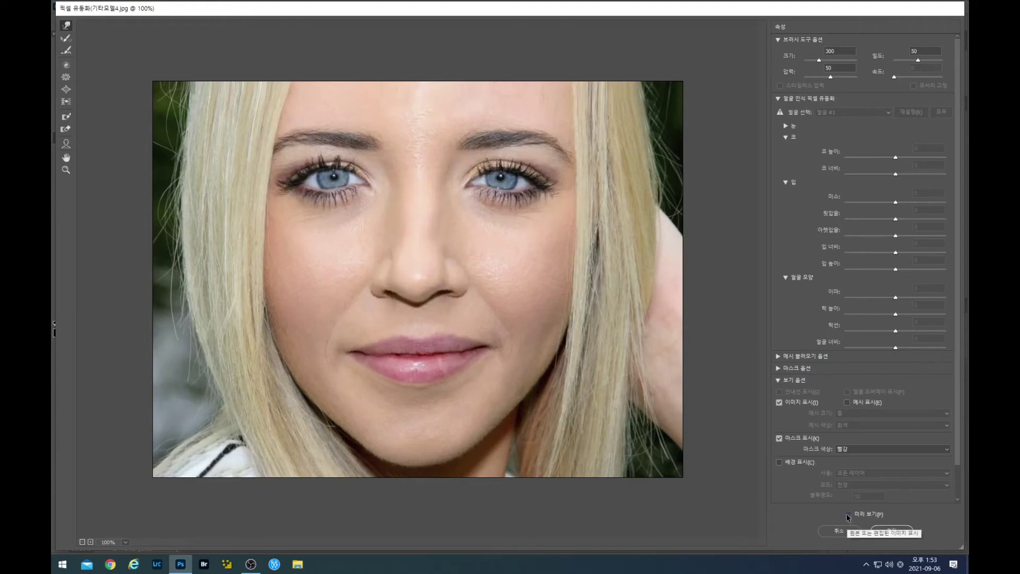
click(848, 514)
click(848, 514)
click(847, 514)
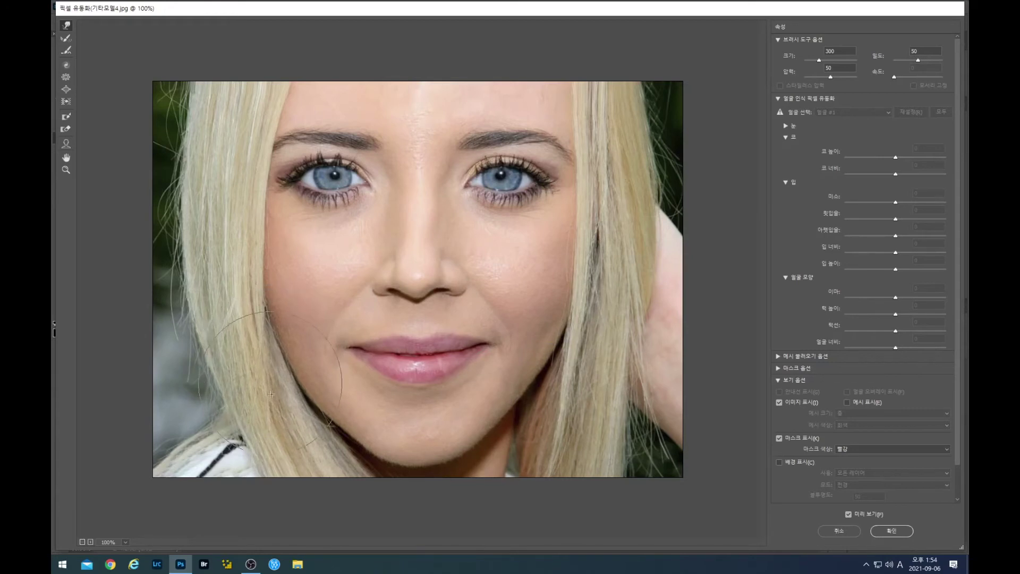
Slim the jawline and chin by pushing their edges inward with the Forward Warp tool at size 300, comparing with the original.
drag(291, 402, 354, 456)
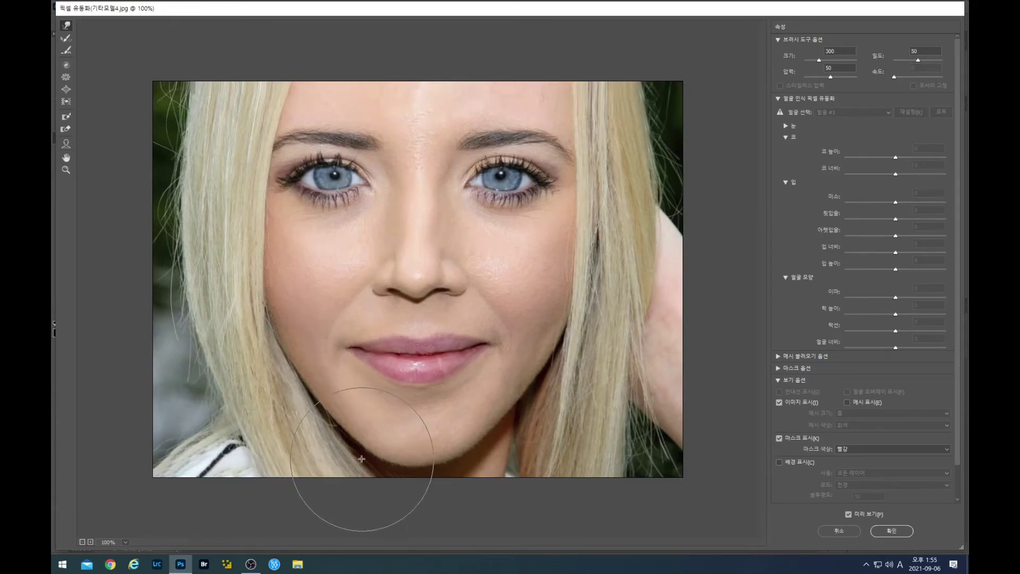
drag(361, 459, 478, 458)
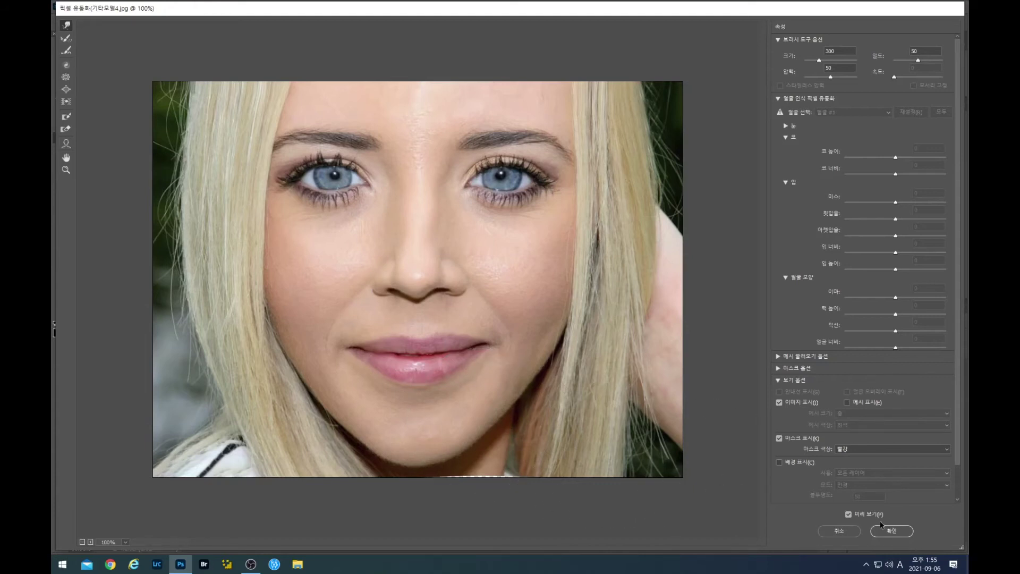
click(848, 515)
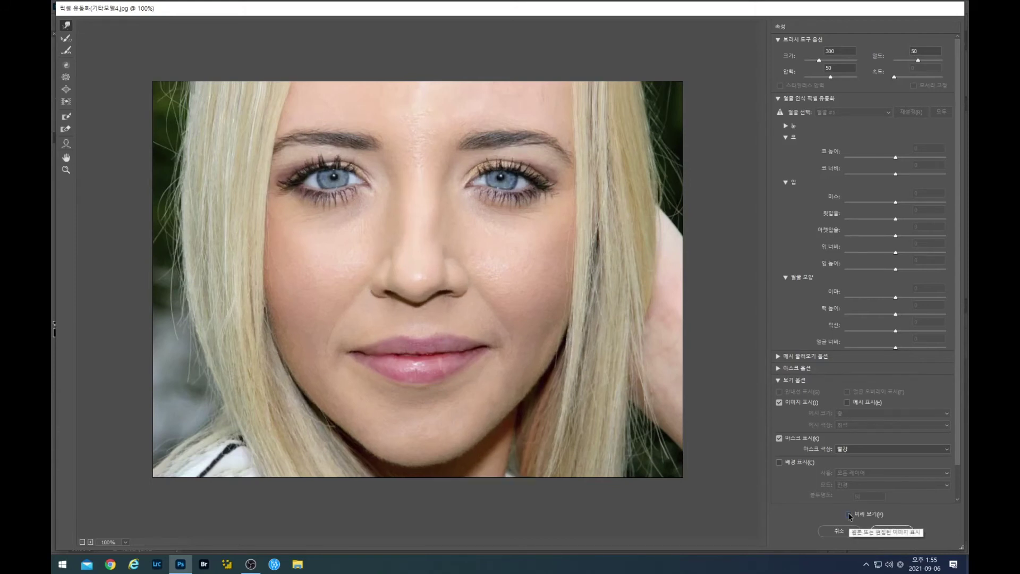
click(848, 514)
click(849, 514)
click(848, 514)
click(848, 514)
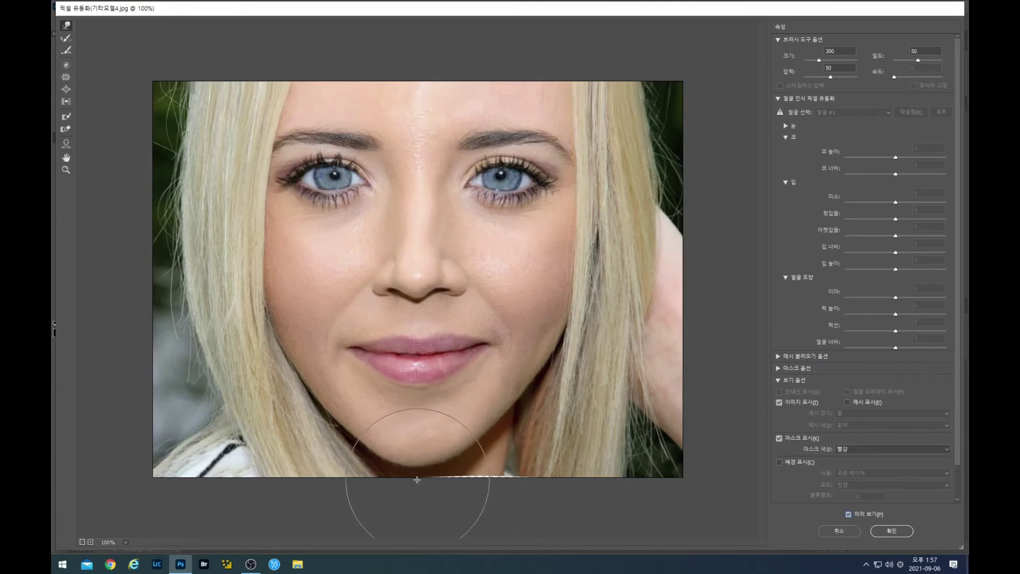
key(alt+space)
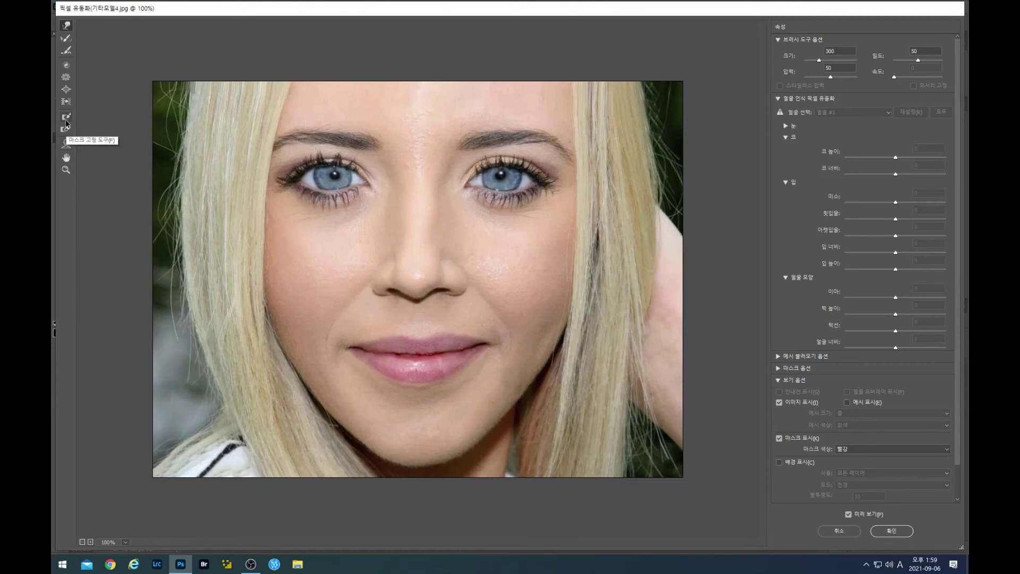
Freeze the photo's lower edge below the chin with a size 80 mask brush, and thaw the masked area again at size 100.
click(66, 122)
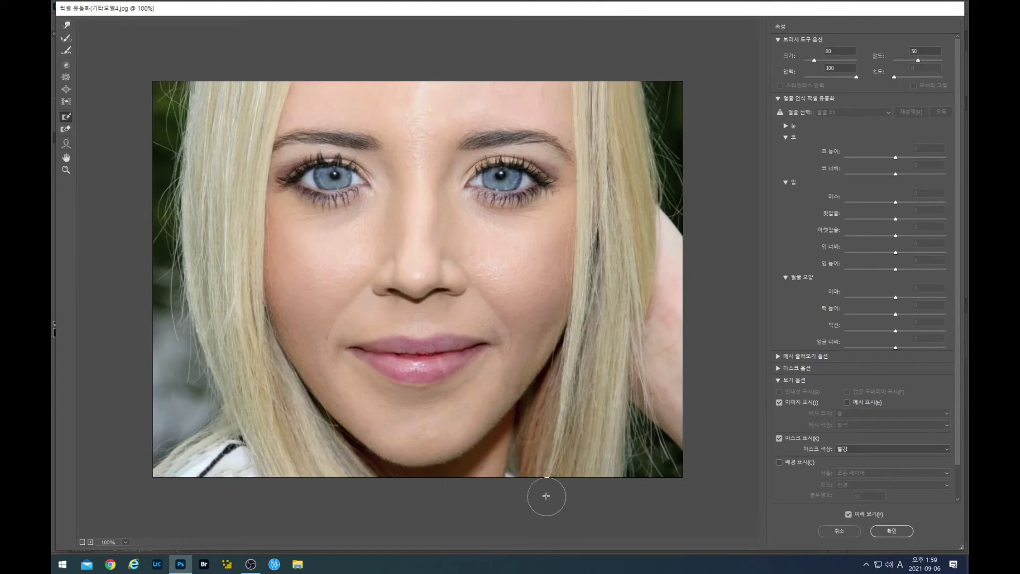
mouse_move(542, 486)
mouse_down()
mouse_move(530, 471)
mouse_move(432, 486)
mouse_move(307, 481)
mouse_up()
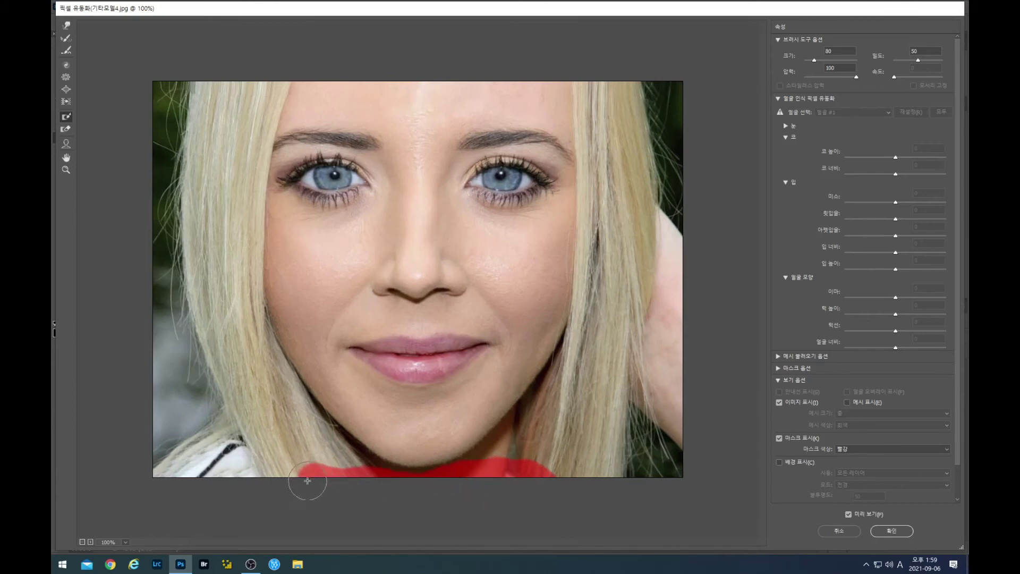
click(66, 27)
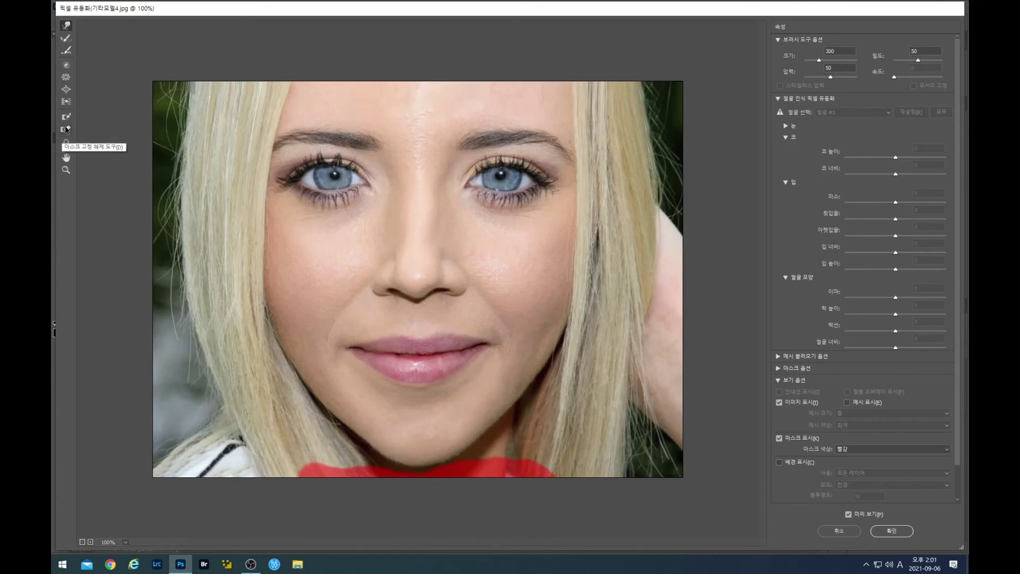
click(66, 129)
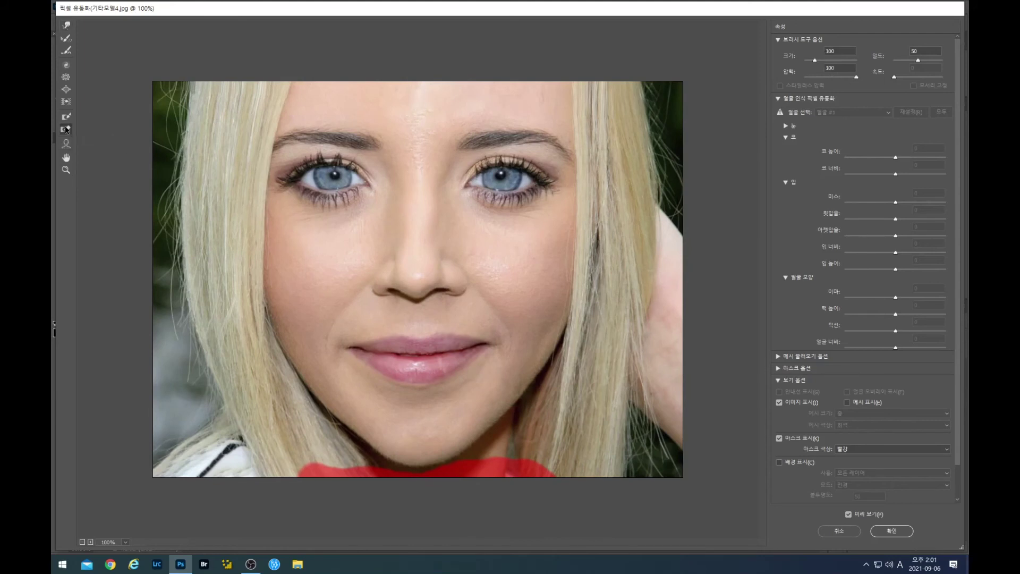
mouse_move(553, 477)
mouse_down()
mouse_move(527, 459)
mouse_move(294, 477)
mouse_up()
Paint a freeze mask over the lips with the Freeze Mask tool at brush size 80.
key(f)
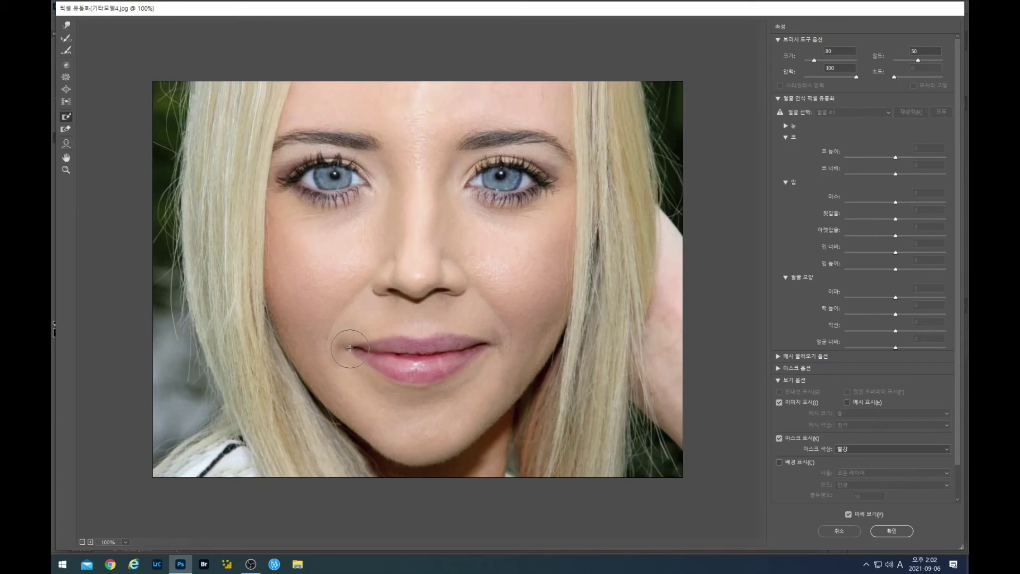
mouse_move(350, 348)
mouse_down()
mouse_move(494, 346)
mouse_move(406, 375)
mouse_move(383, 364)
mouse_move(393, 372)
mouse_up()
Try shrinking the nose with the Pucker tool at brush size 300 above the frozen lips, and undo it.
key(s)
drag(405, 262, 413, 270)
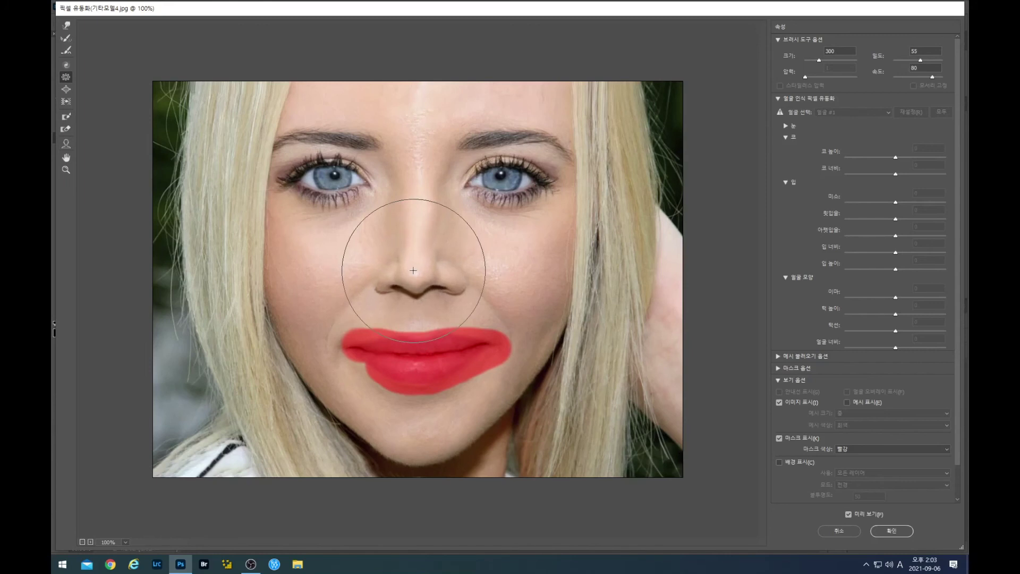
key(ctrl+z)
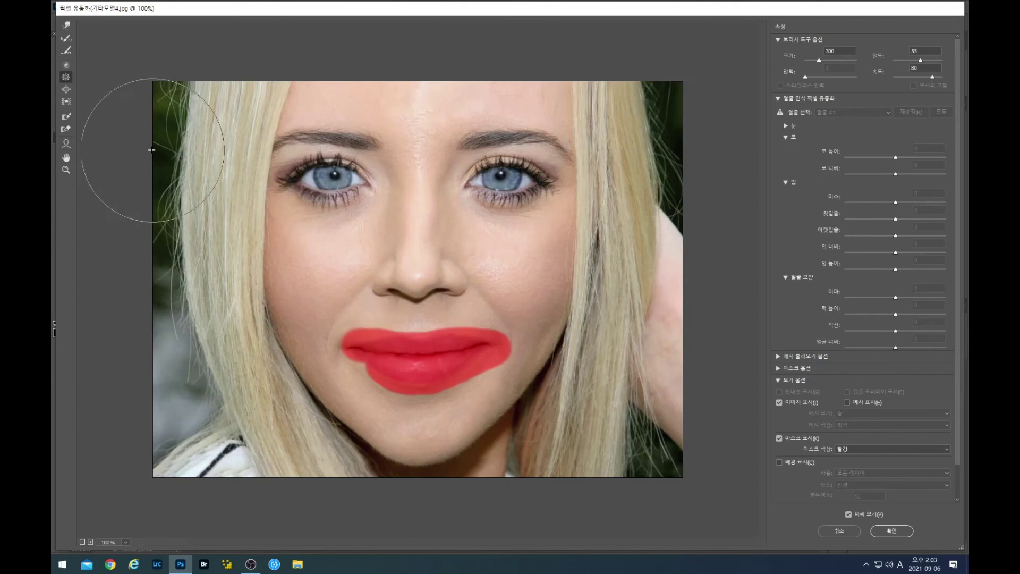
Erase the whole freeze mask from the lips with the Thaw Mask tool at brush size 100.
click(65, 129)
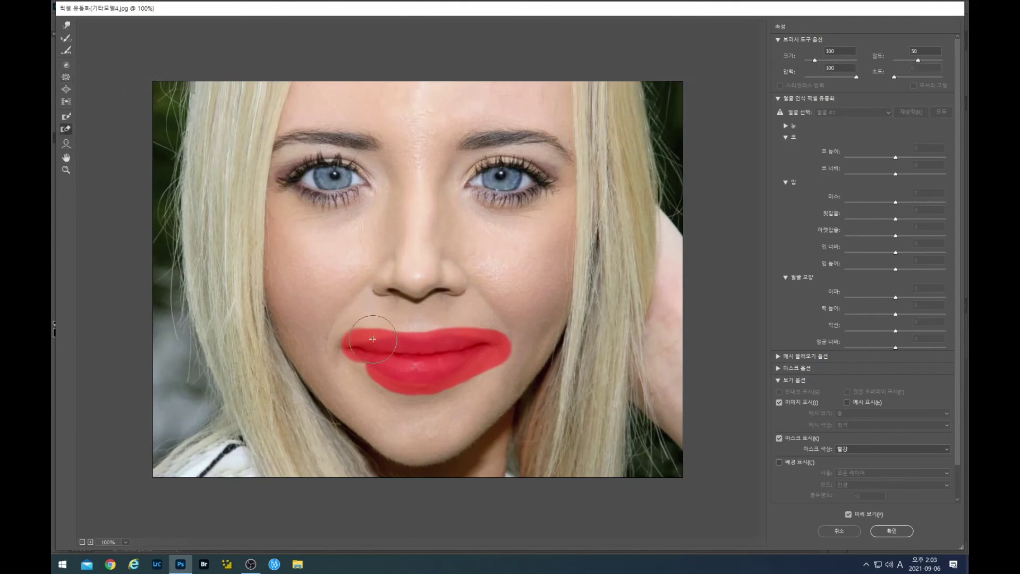
mouse_move(361, 346)
mouse_down()
mouse_move(498, 344)
mouse_move(453, 383)
mouse_move(411, 386)
mouse_move(345, 353)
mouse_move(441, 361)
mouse_up()
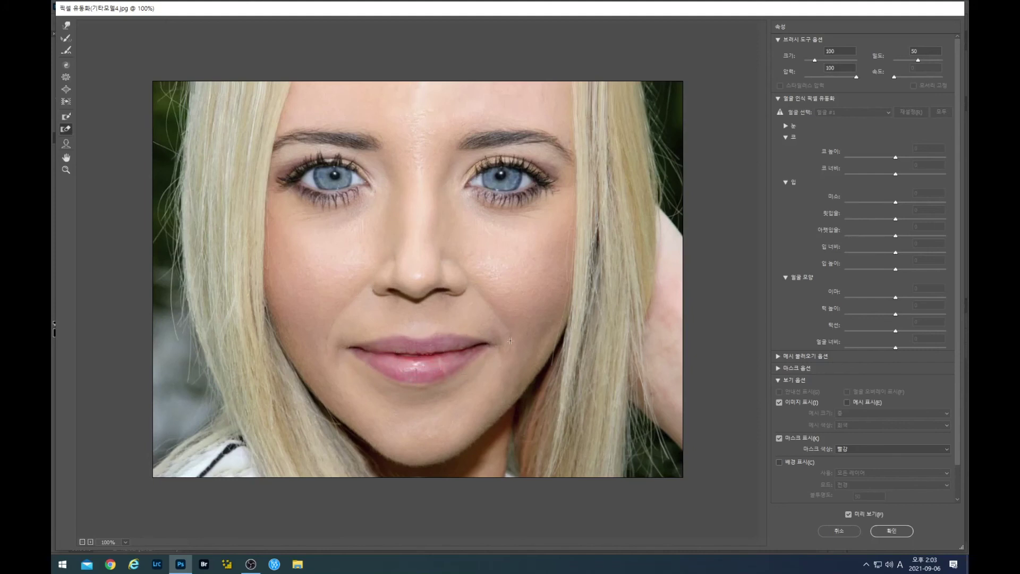
Compare the reshaped face with the original using the preview, and apply the Liquify changes to the photo.
click(849, 514)
click(848, 515)
click(848, 514)
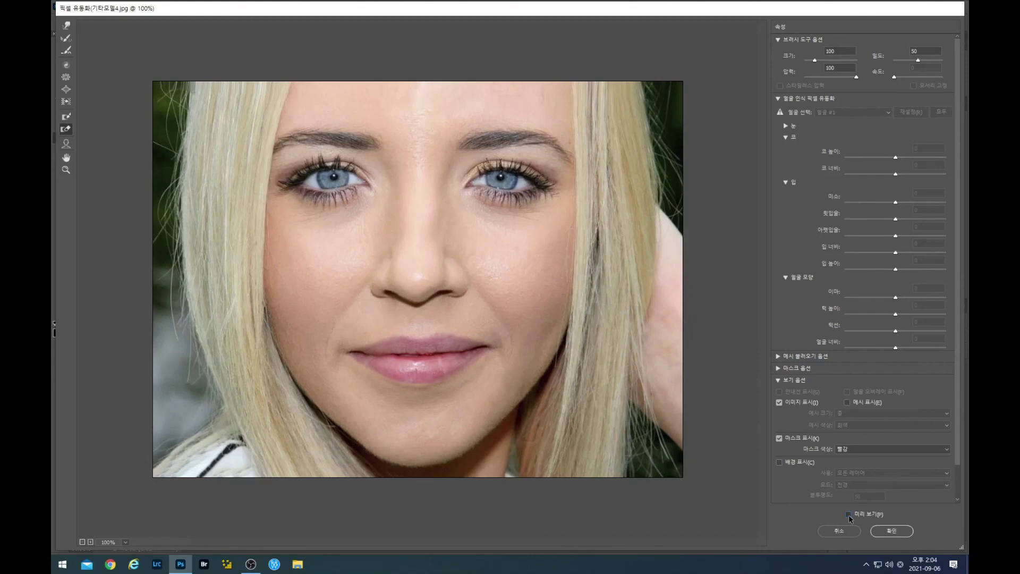
click(849, 515)
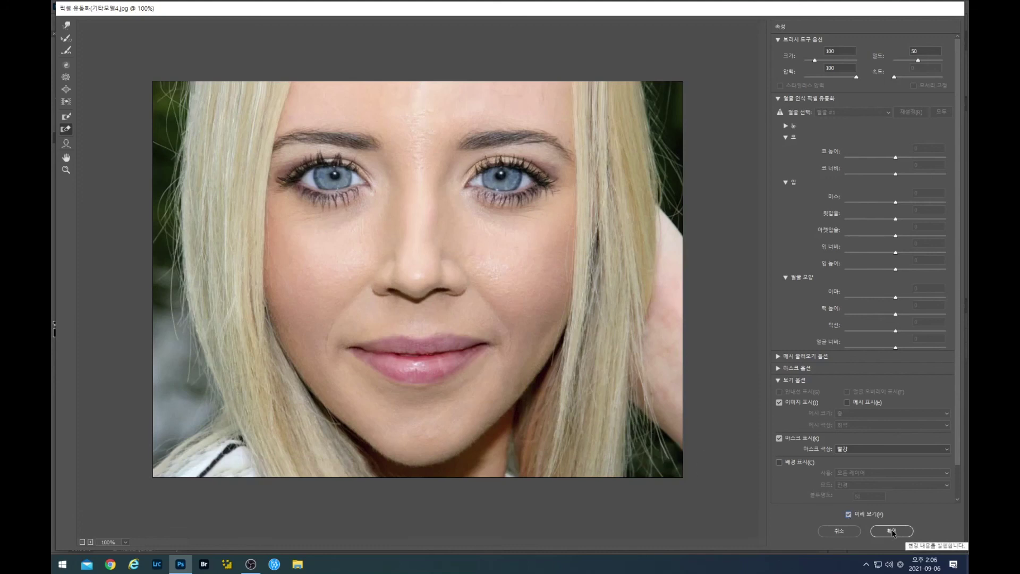
click(892, 531)
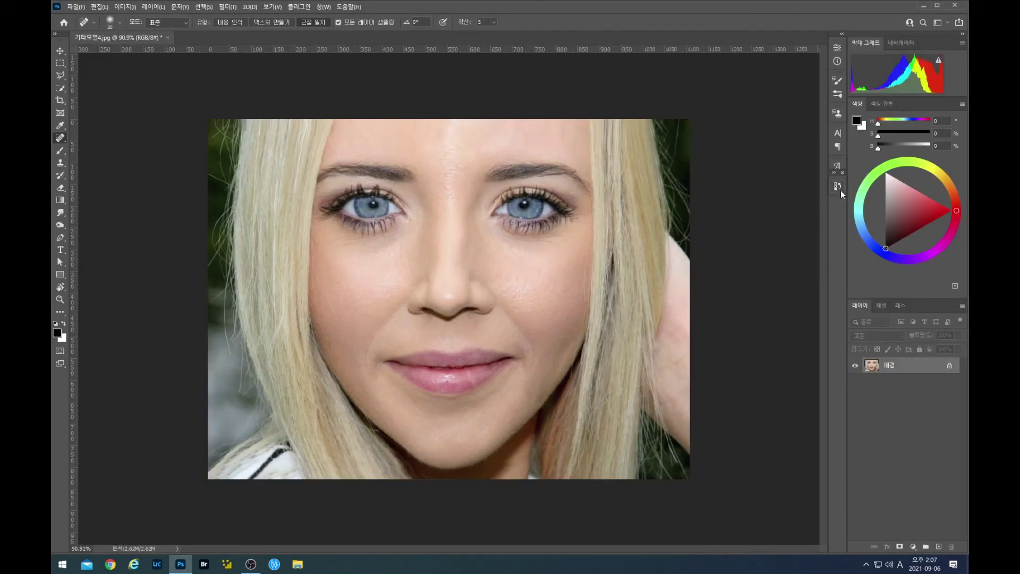
Compare the photo's opening state with the final Liquify state in the history, ending on the Liquify state.
click(838, 187)
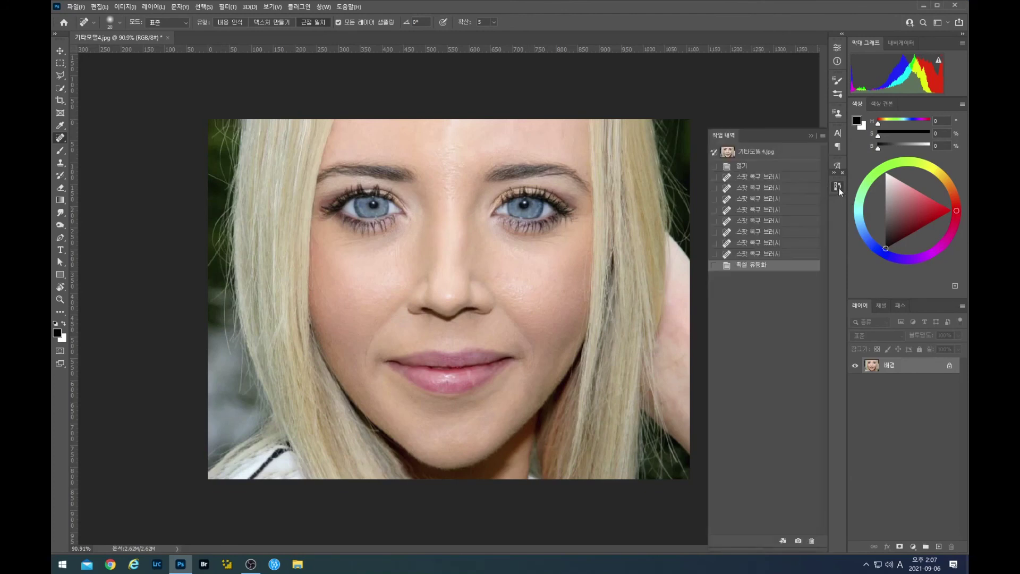
click(745, 168)
click(745, 265)
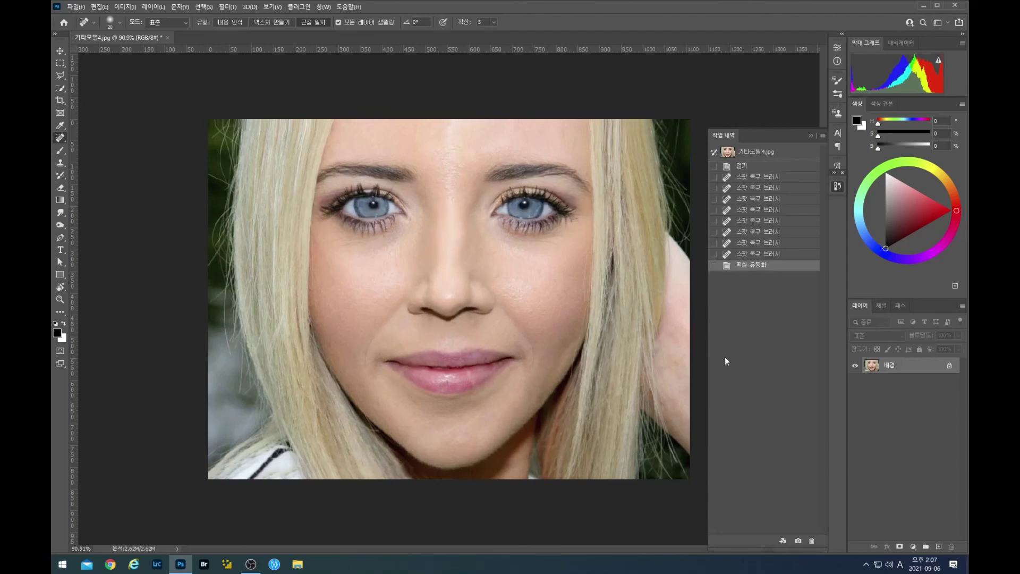